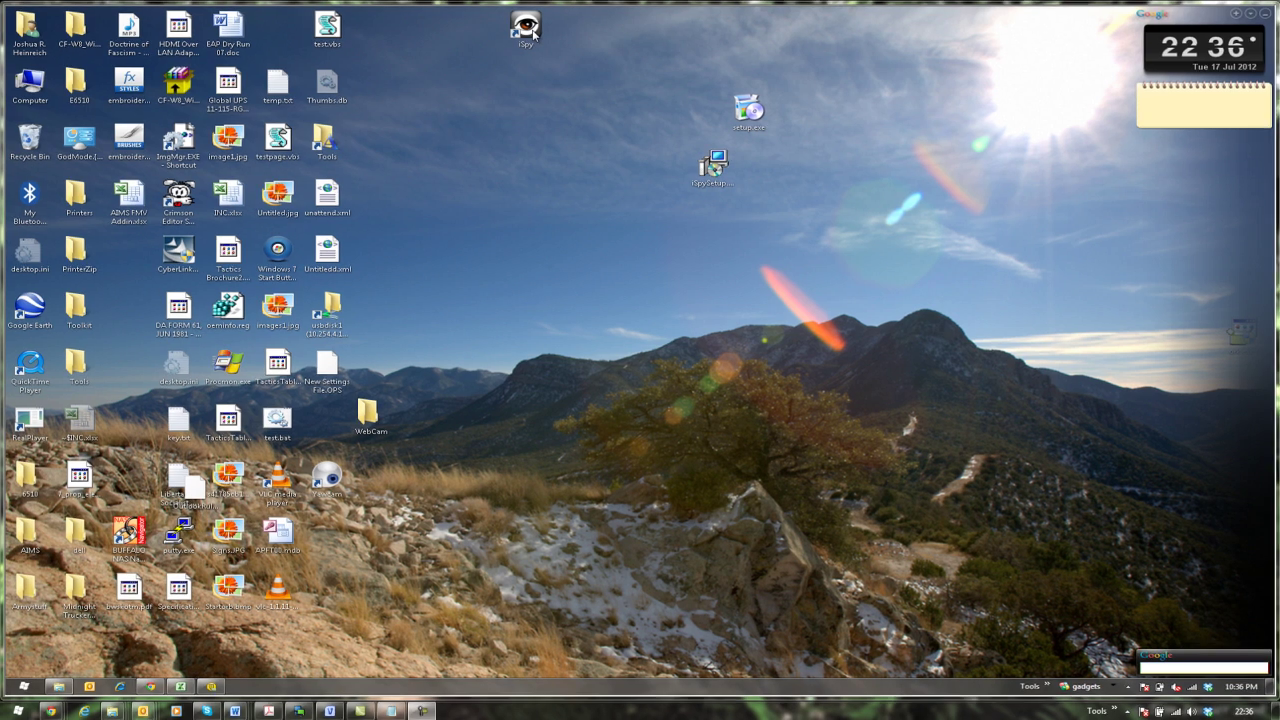
Step: Launch iSpy and add a new camera
left_click(533, 32)
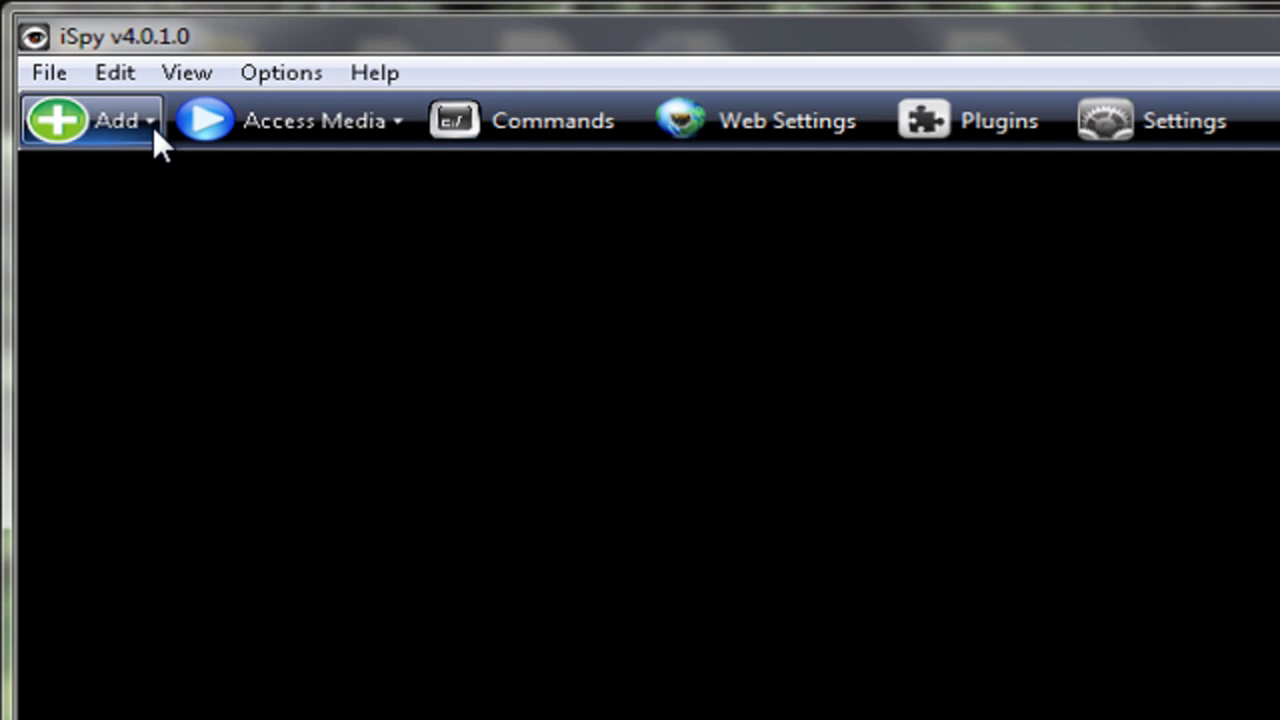
left_click(153, 127)
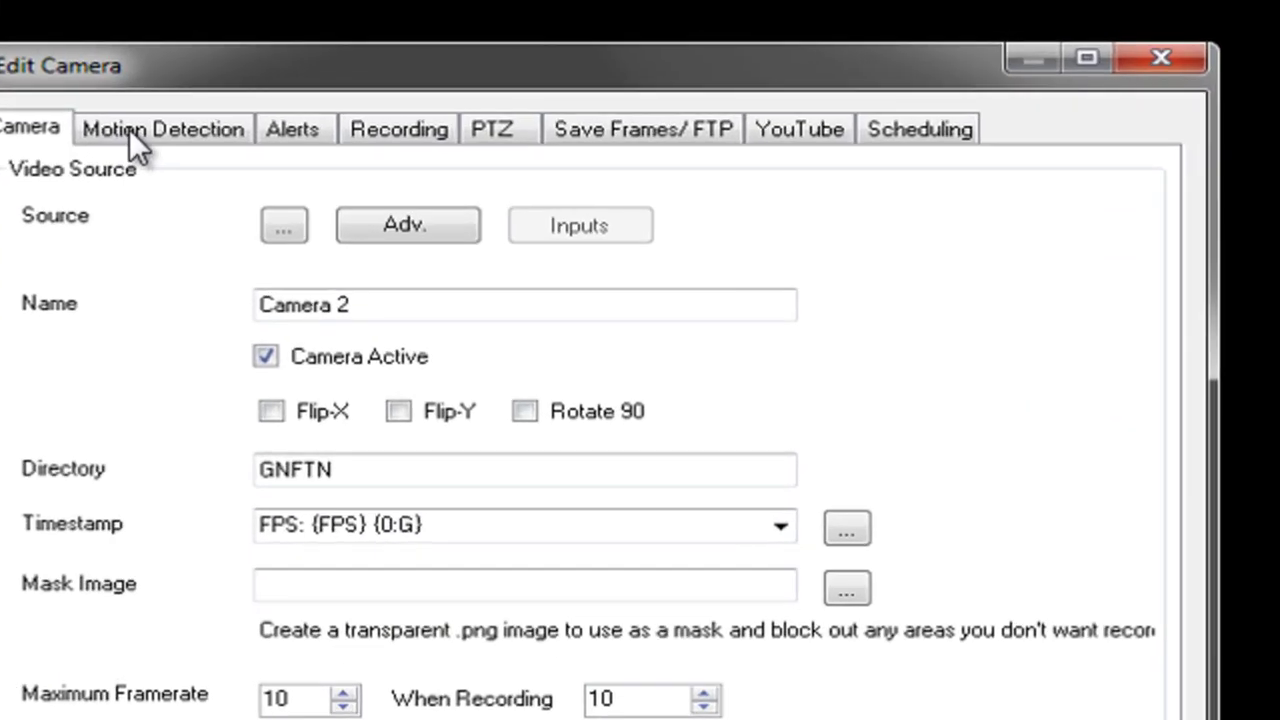
Step: Review the new camera's motion detection, alert and recording settings
left_click(130, 130)
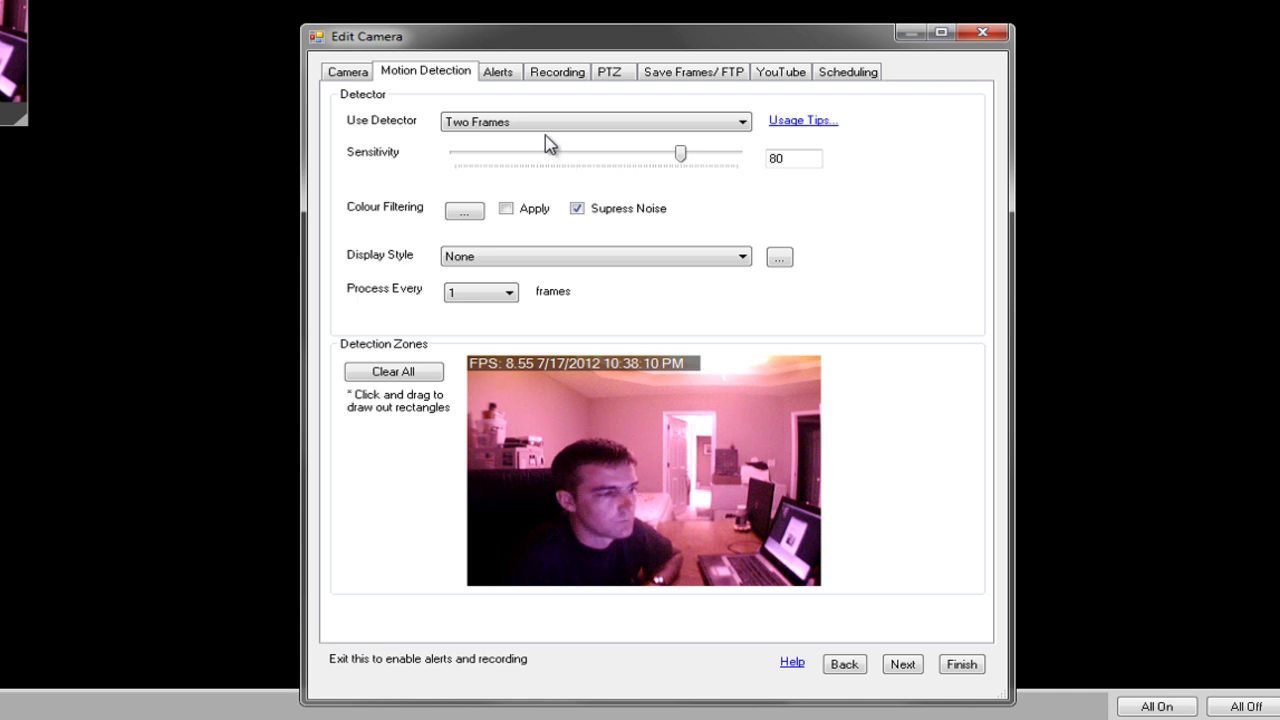
left_click(500, 84)
left_click(557, 82)
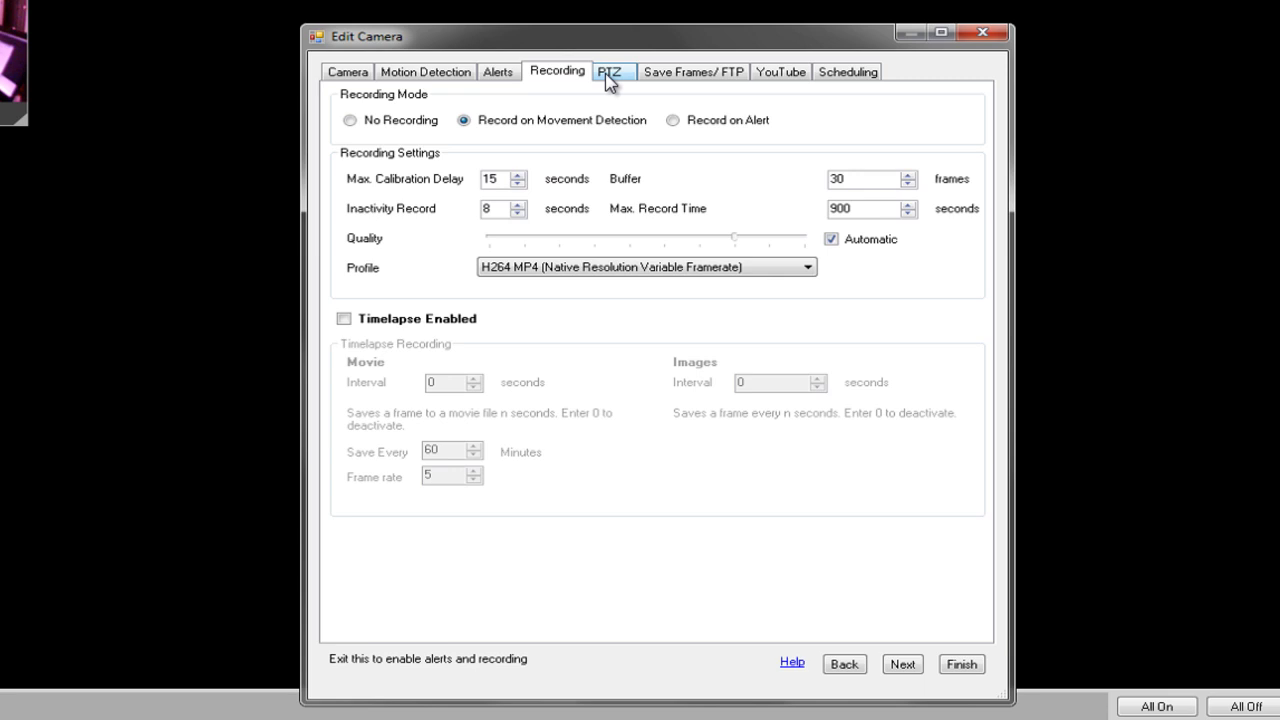
Step: Attach a new microphone to the camera using the local High Definition Audio microphone device, and finish the camera setup
left_click(357, 74)
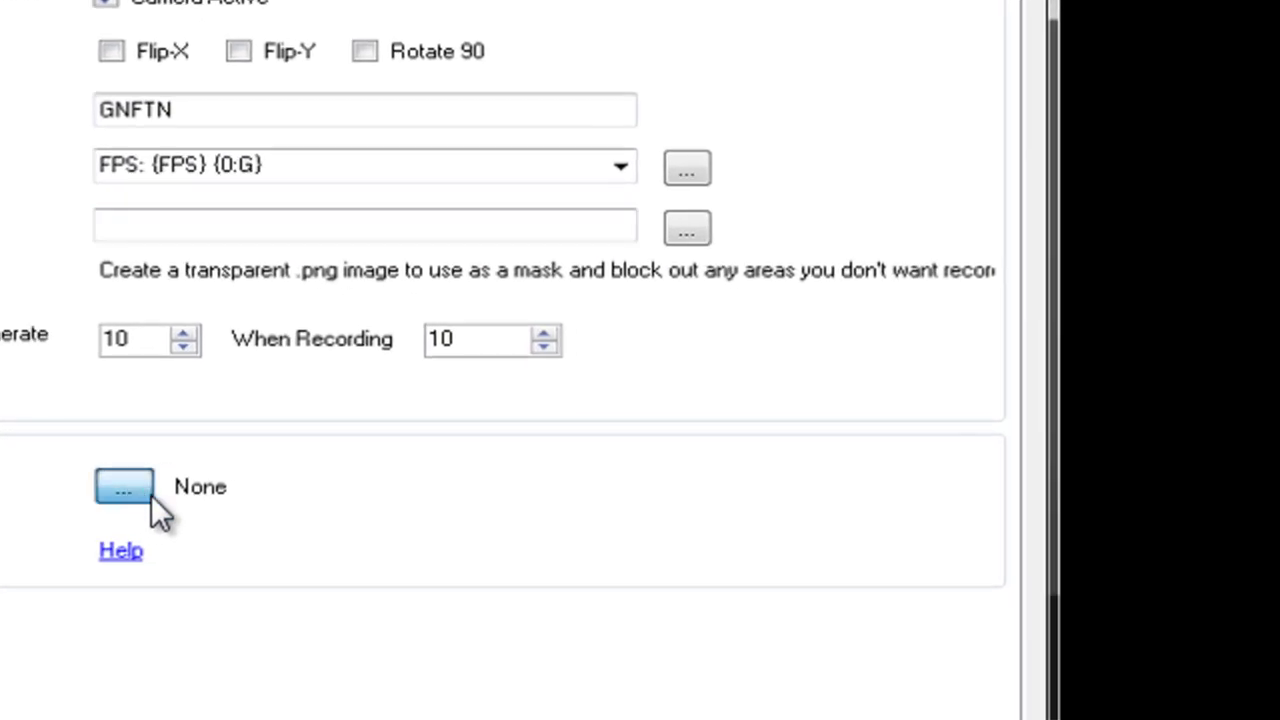
left_click(124, 487)
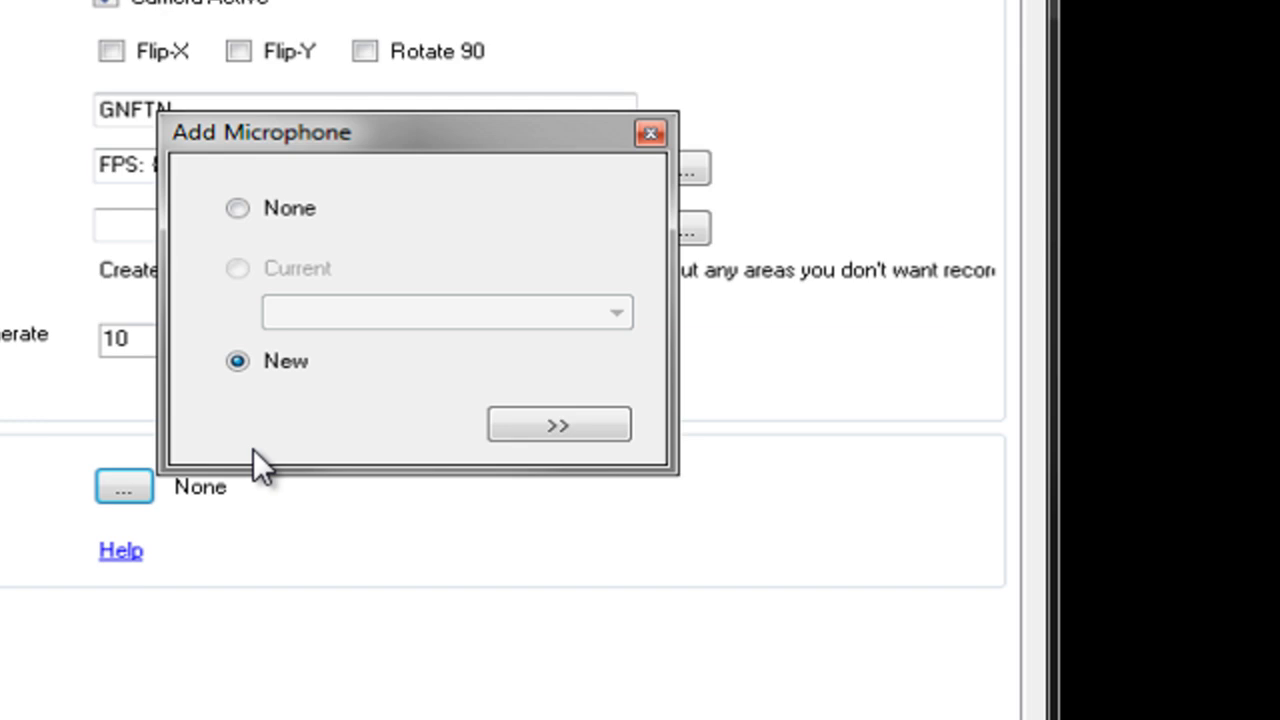
left_click(543, 425)
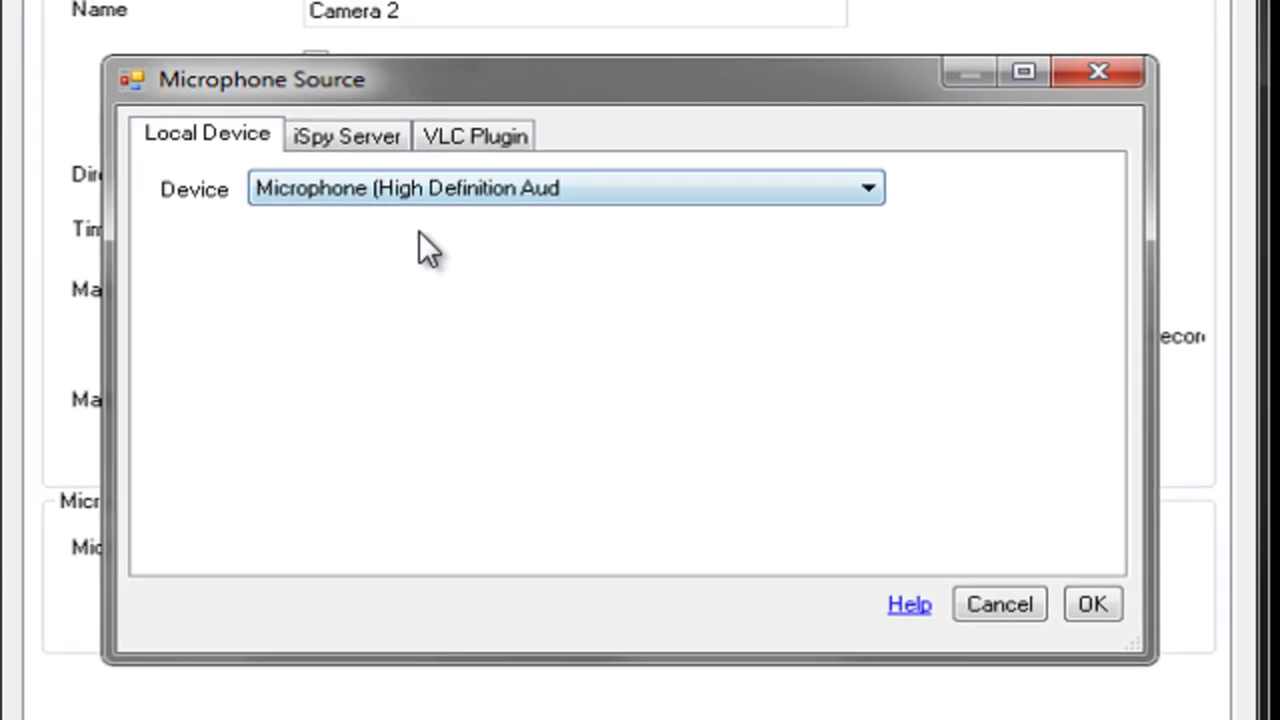
left_click(512, 212)
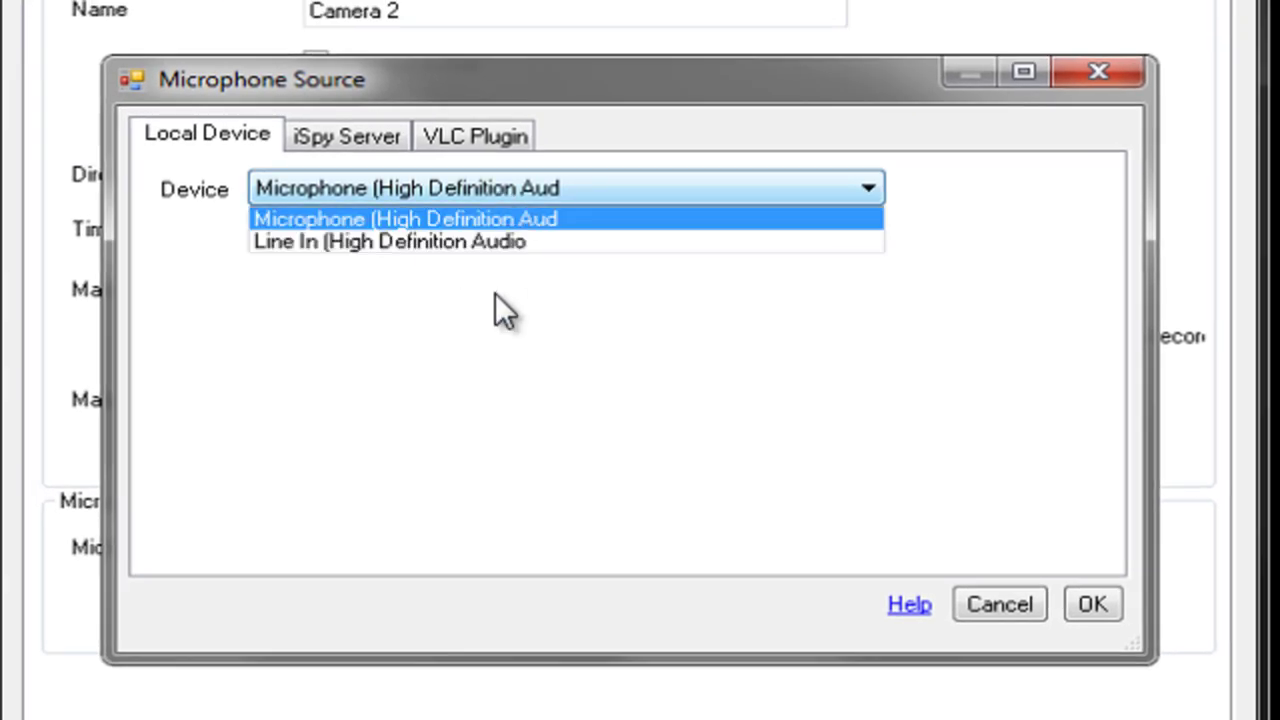
left_click(515, 218)
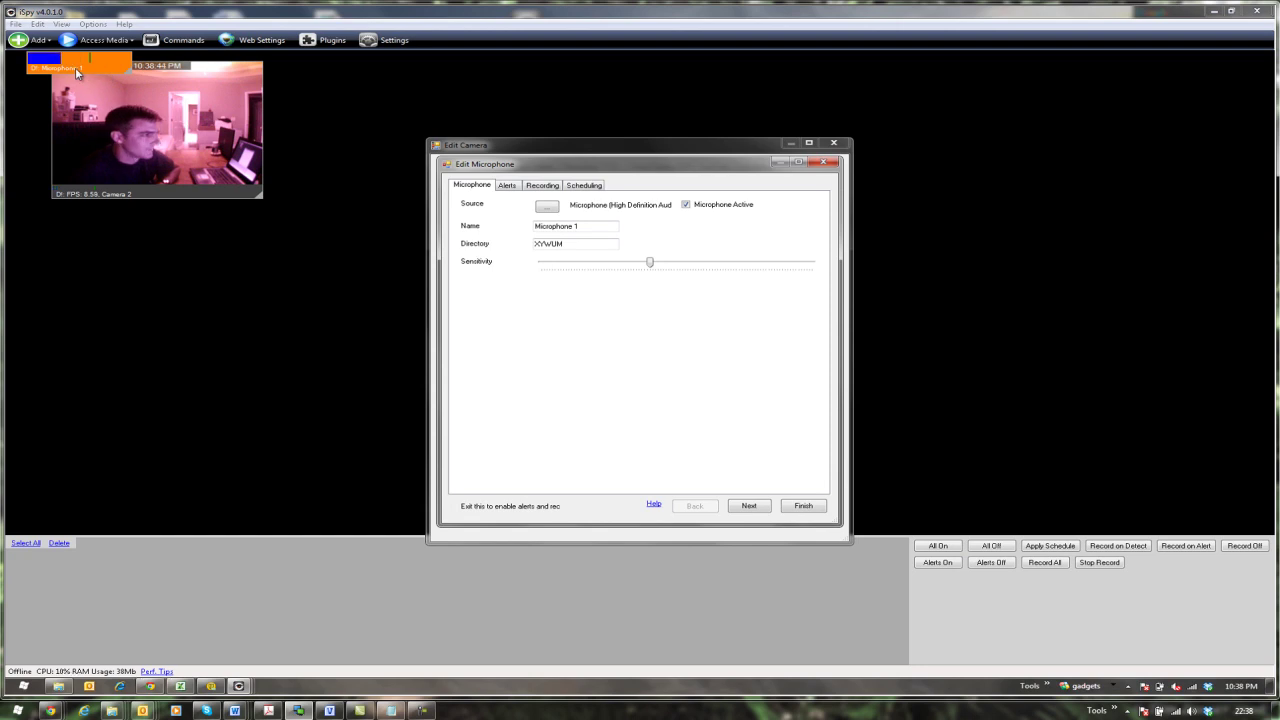
left_click(800, 507)
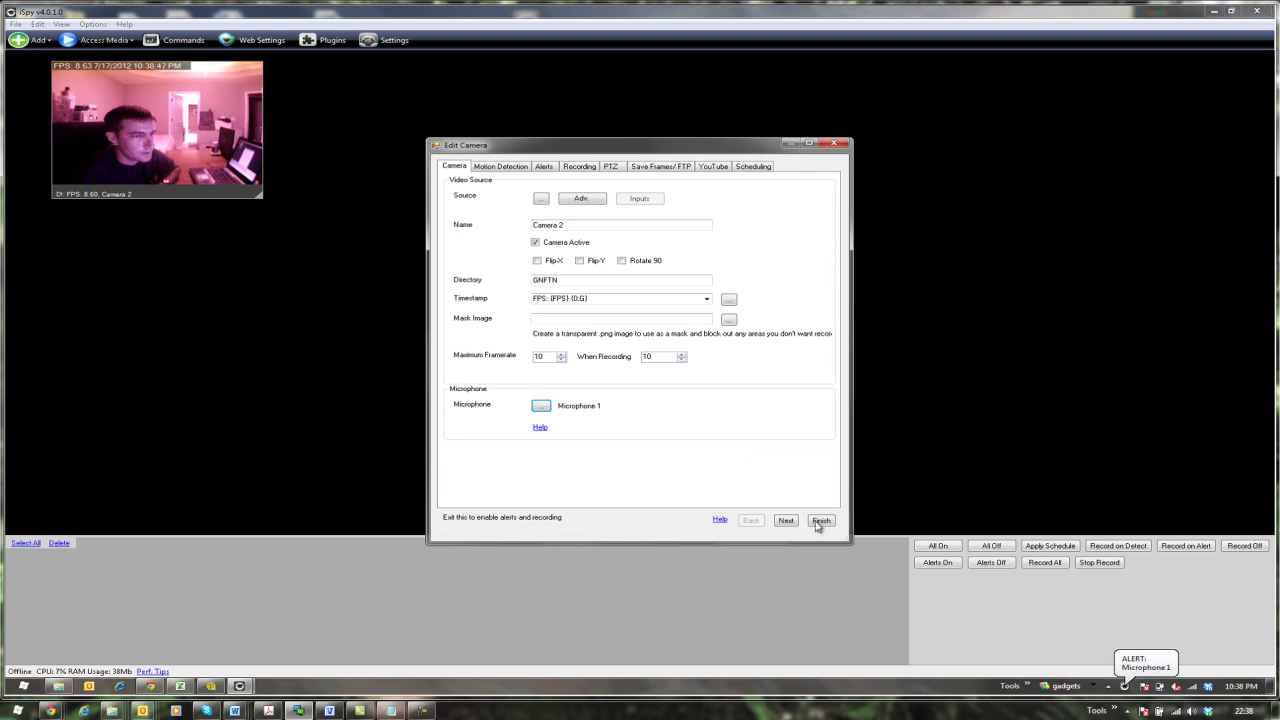
left_click(817, 522)
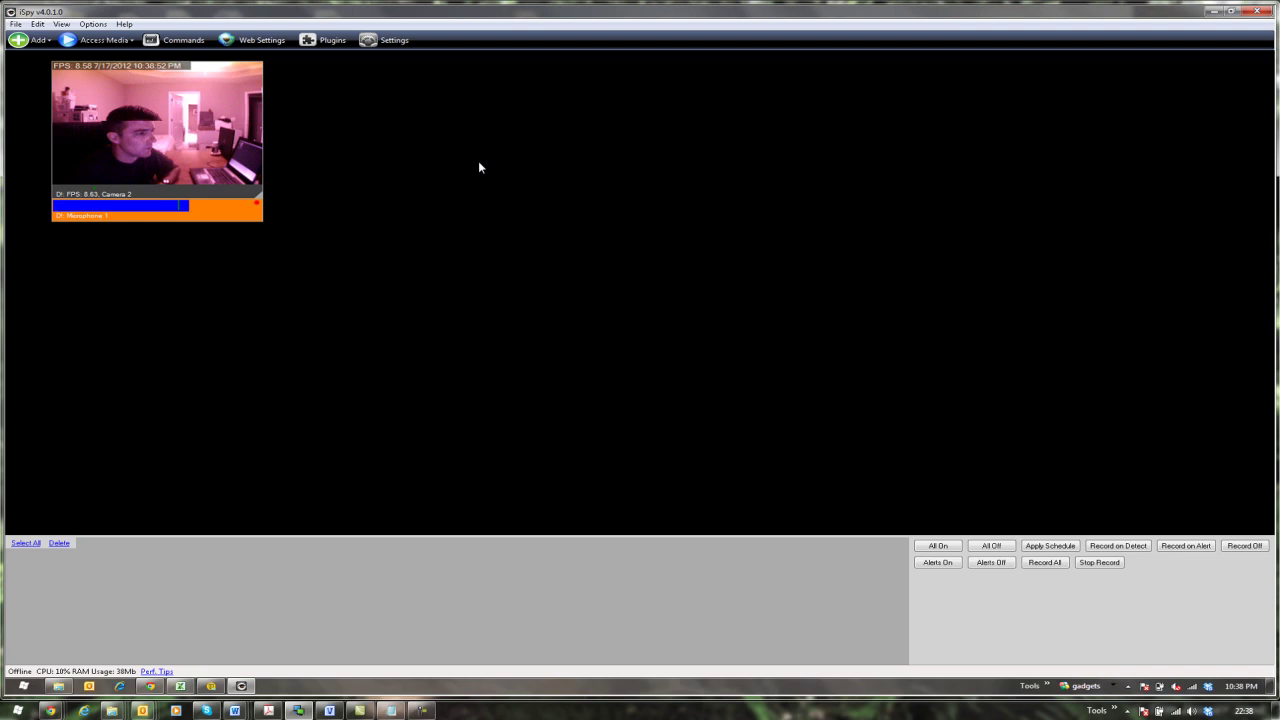
Step: Inspect the media directory path in iSpy's storage settings
left_click(378, 44)
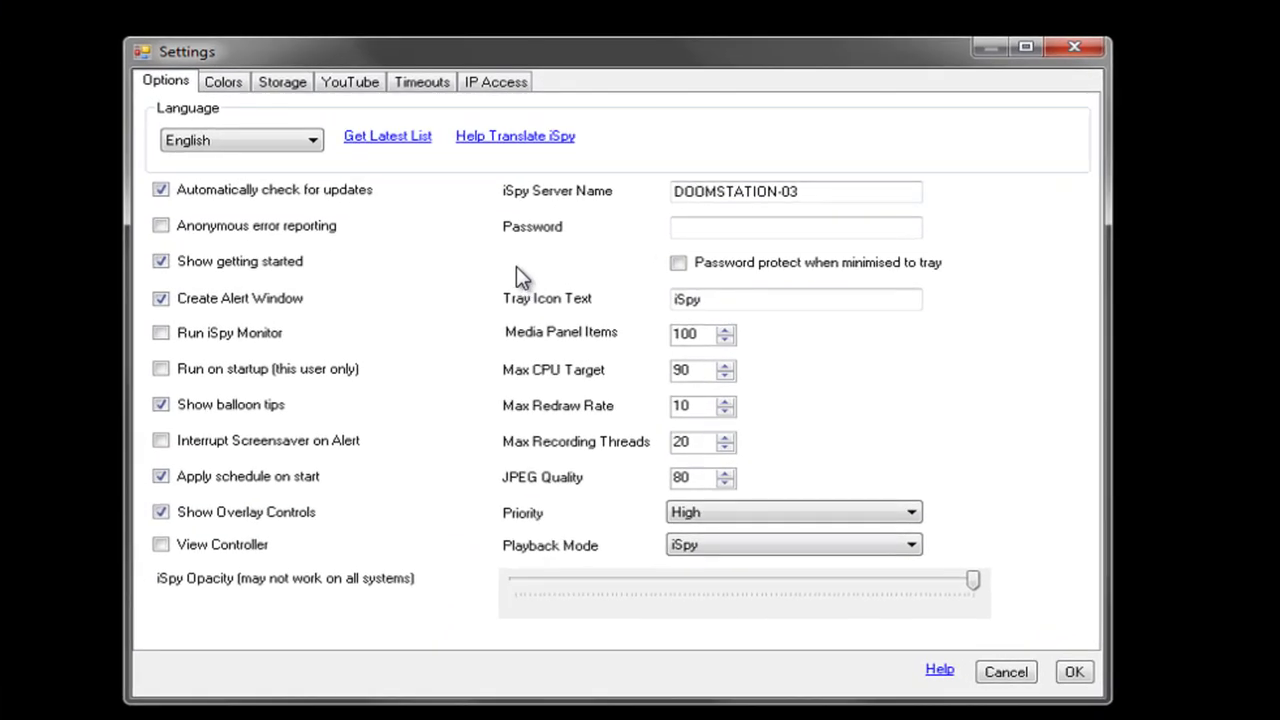
left_click(262, 80)
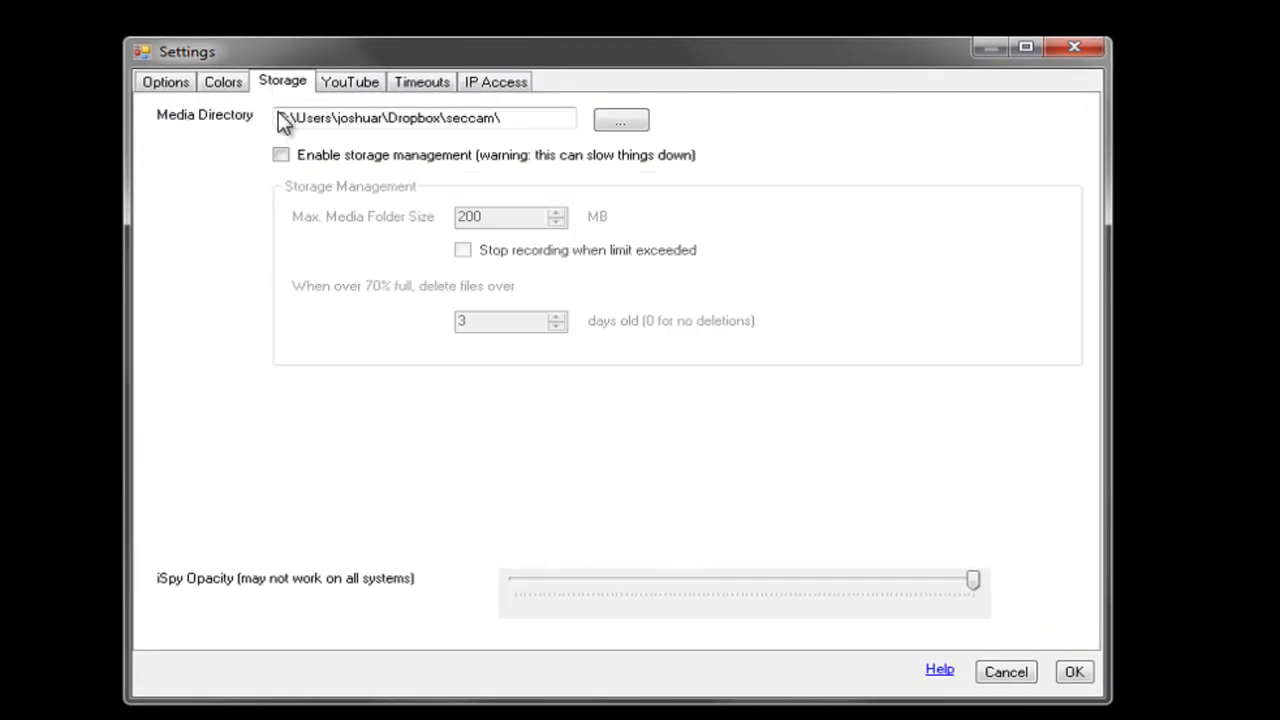
left_click(507, 119)
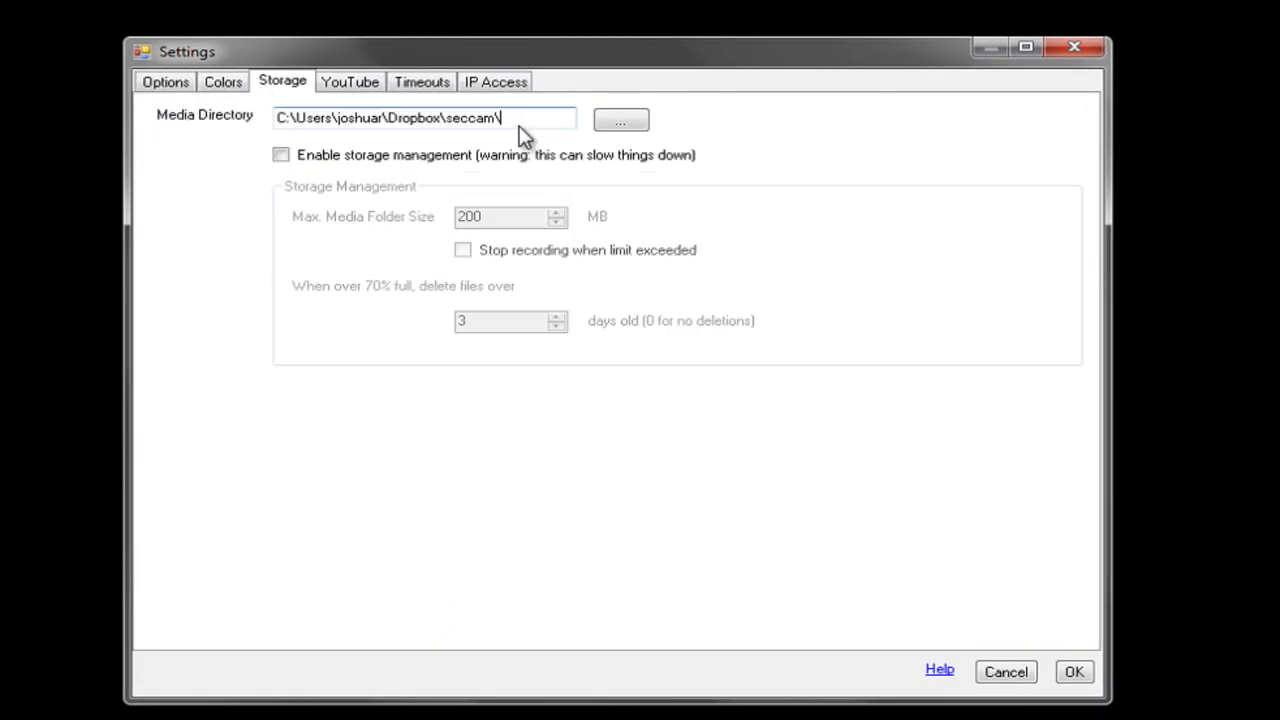
left_click(437, 118)
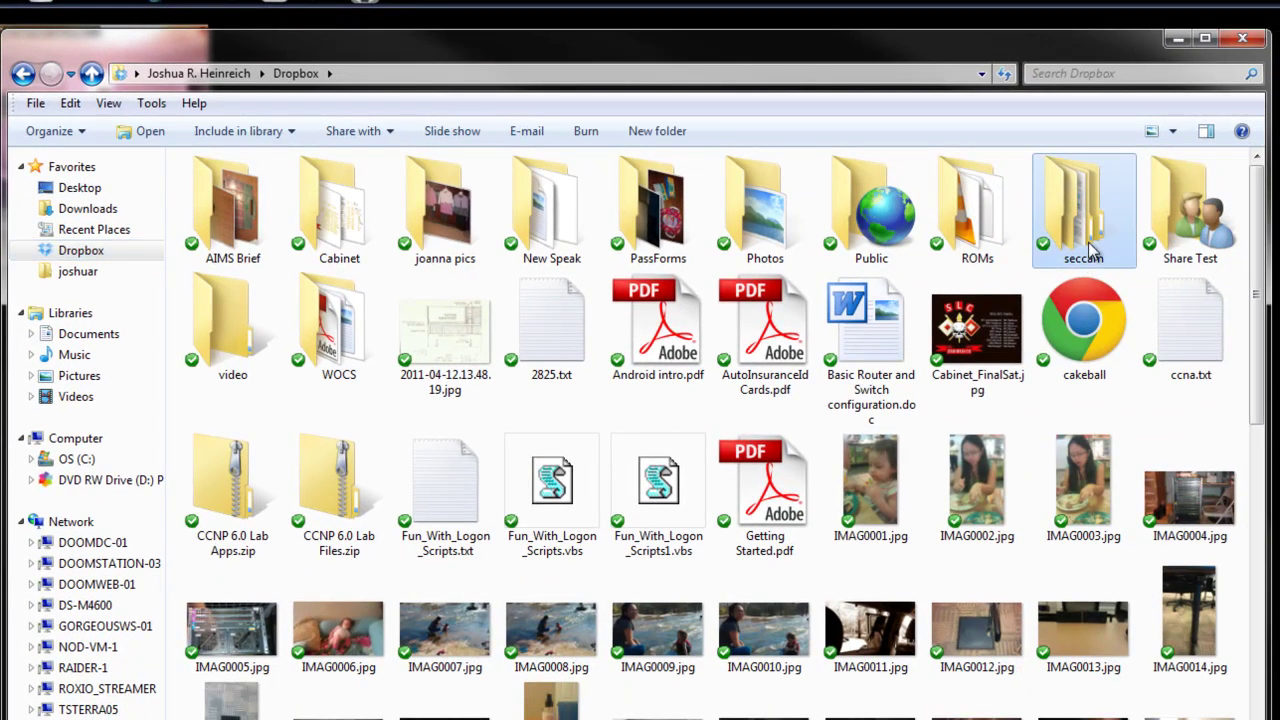
Step: In the Dropbox seccam folder, go to video and FFQYY, play the recording 1_2012-07-17_22-28-15.mp4, and close the player
double_click(1077, 229)
double_click(249, 209)
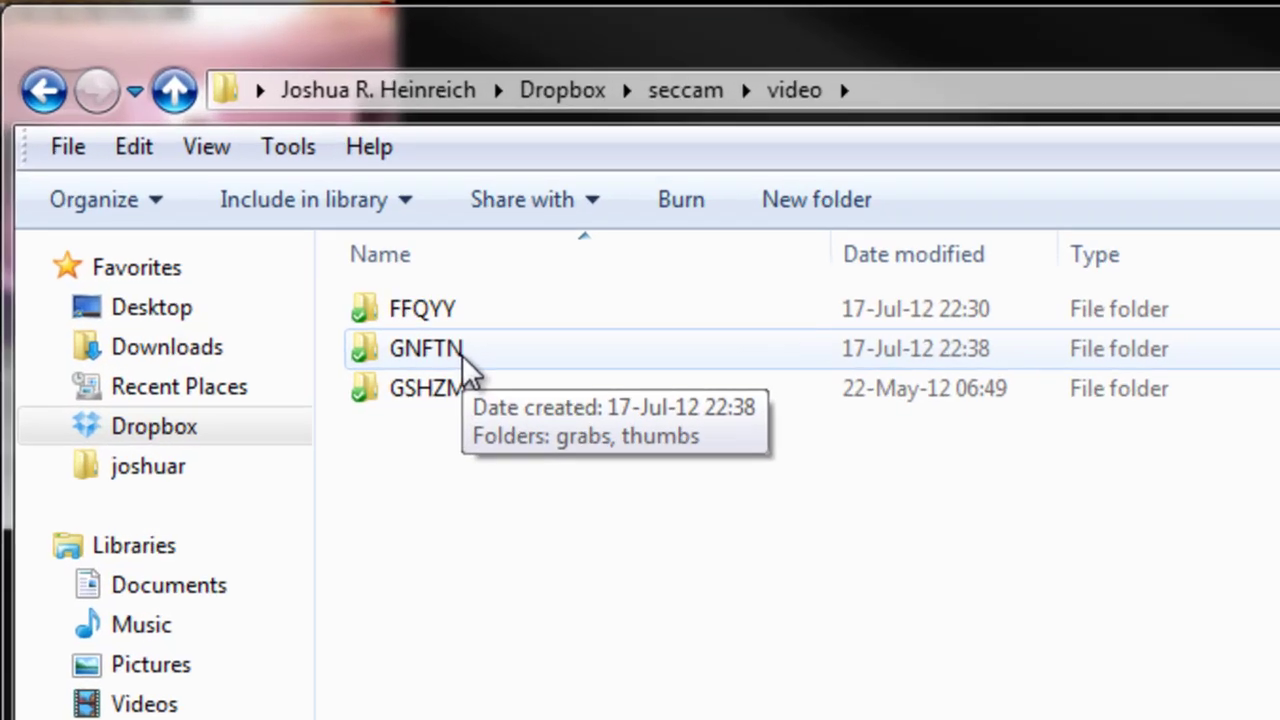
double_click(245, 212)
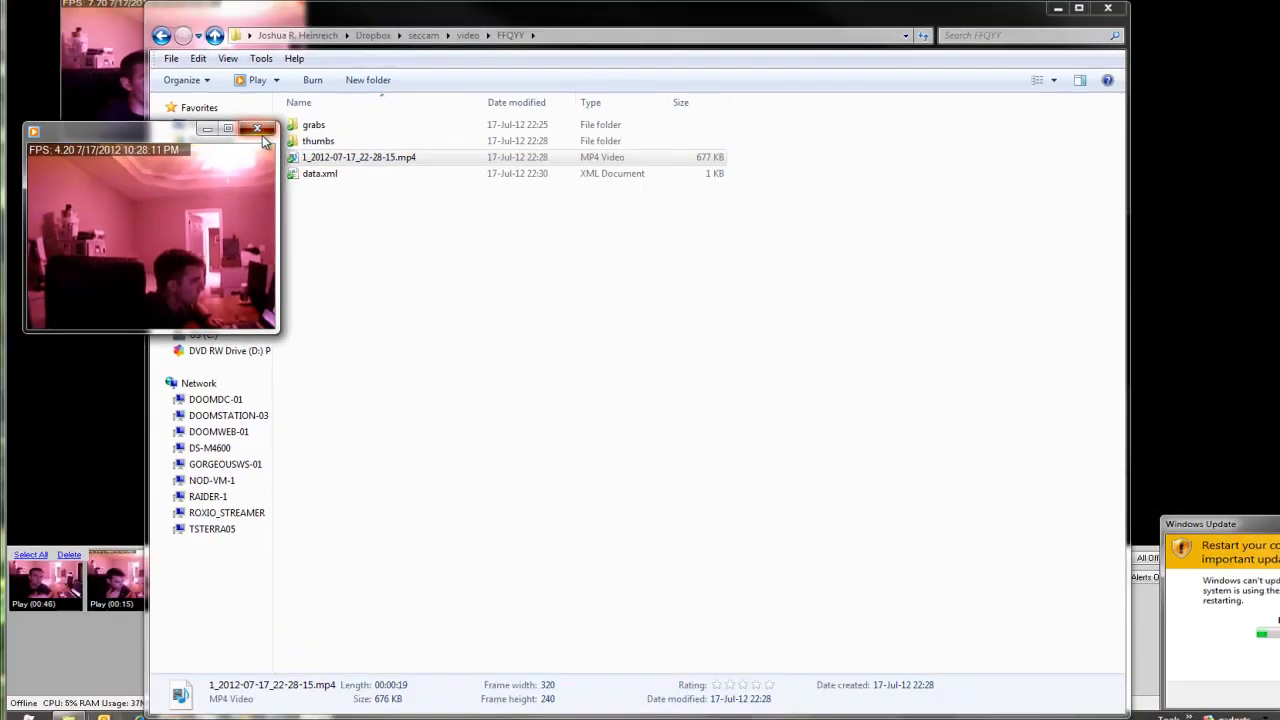
left_click(667, 102)
Step: View the snapshot images in the FFQYY thumbs folder, and return to the FFQYY folder
left_click(322, 141)
double_click(322, 141)
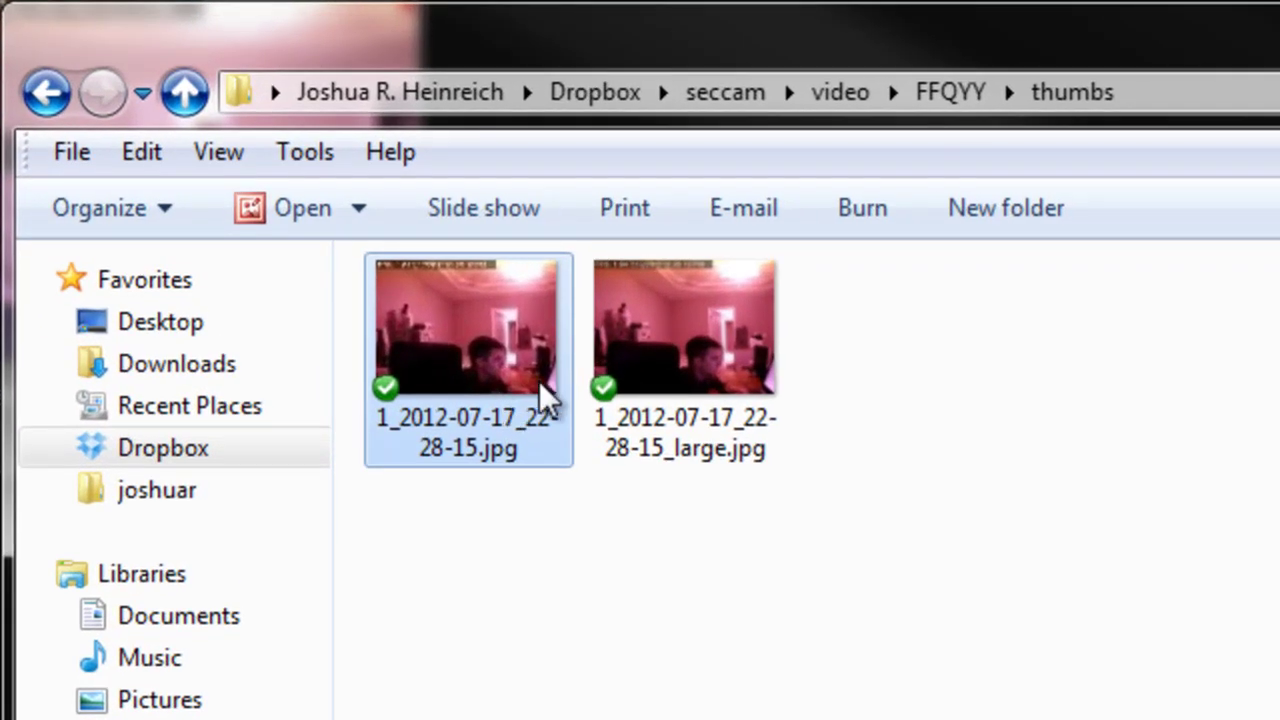
left_click(486, 178)
left_click(524, 368)
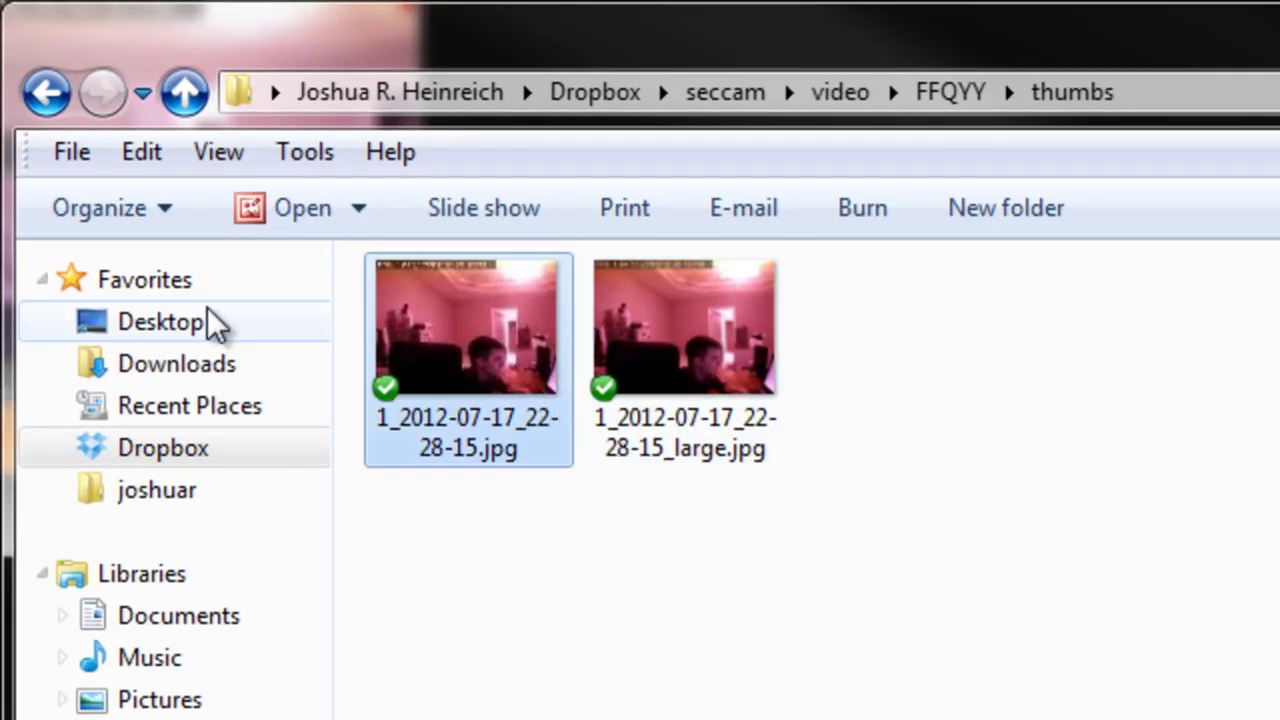
left_click(45, 91)
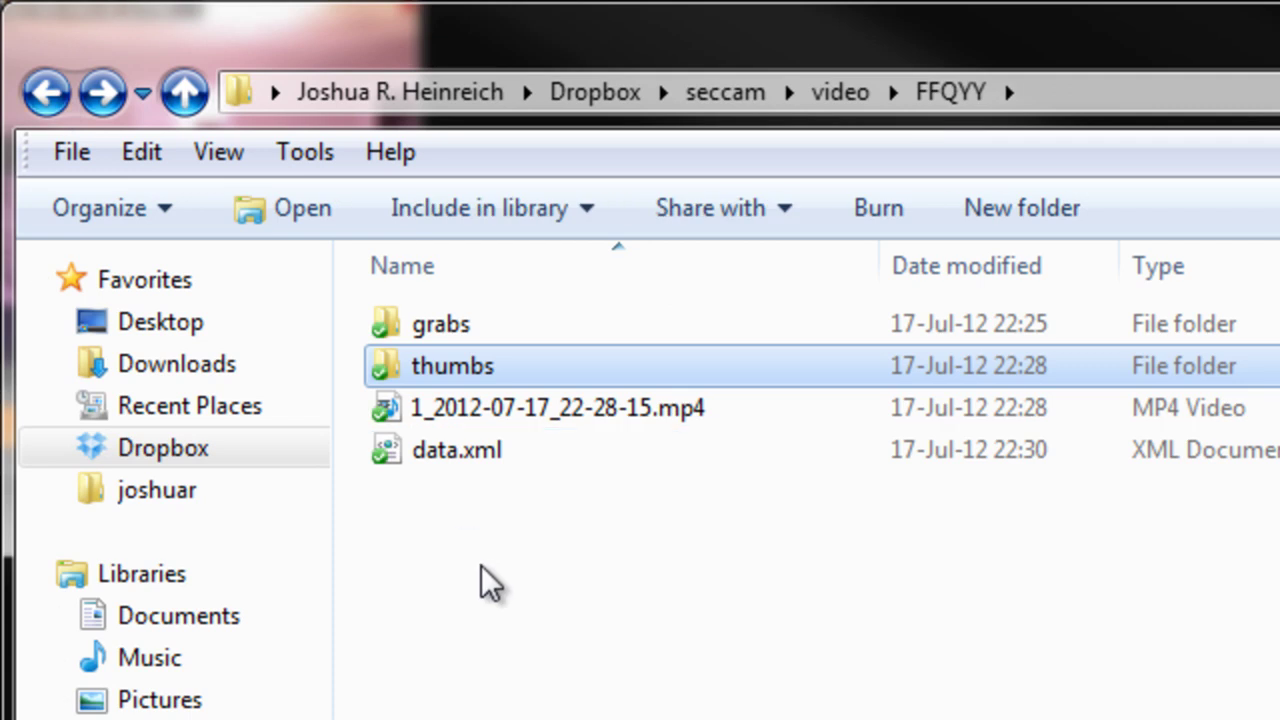
Step: Go to the GNFTN camera folder, play the recording 2_2012-07-17_22-39-33.mp4, and close the player
left_click(184, 91)
left_click(419, 380)
double_click(420, 385)
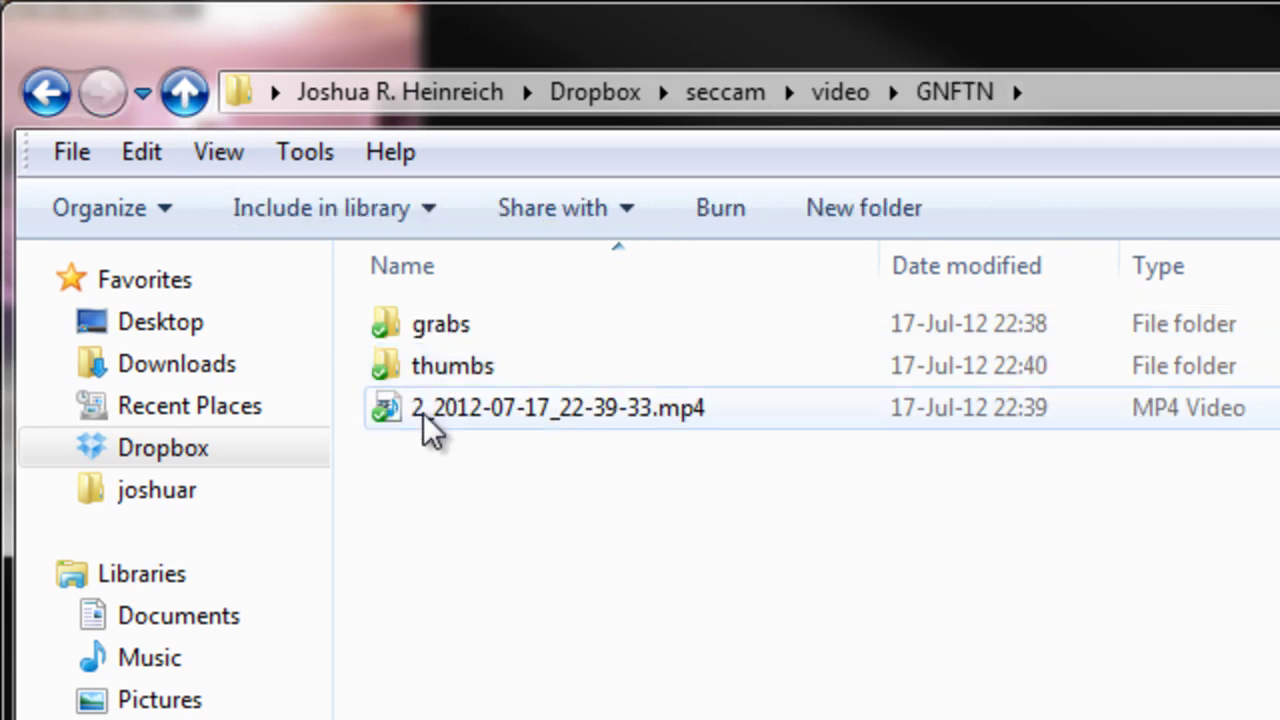
double_click(425, 410)
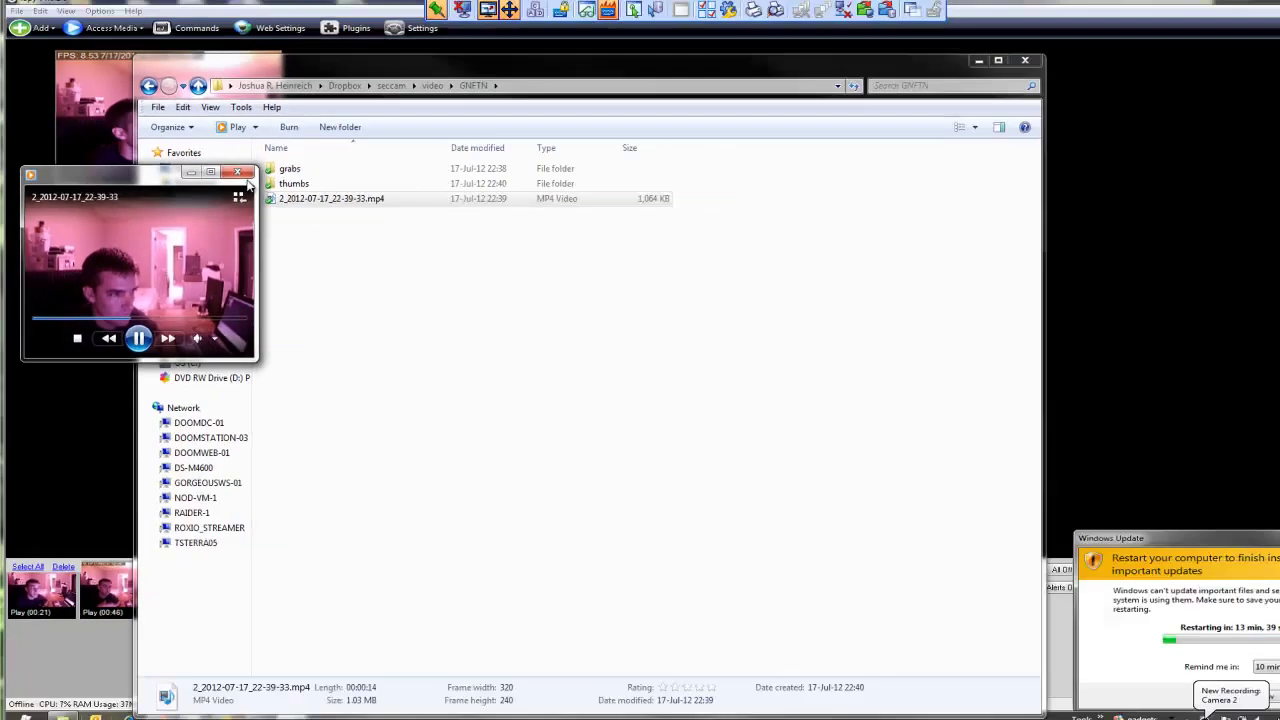
left_click(667, 102)
left_click(866, 234)
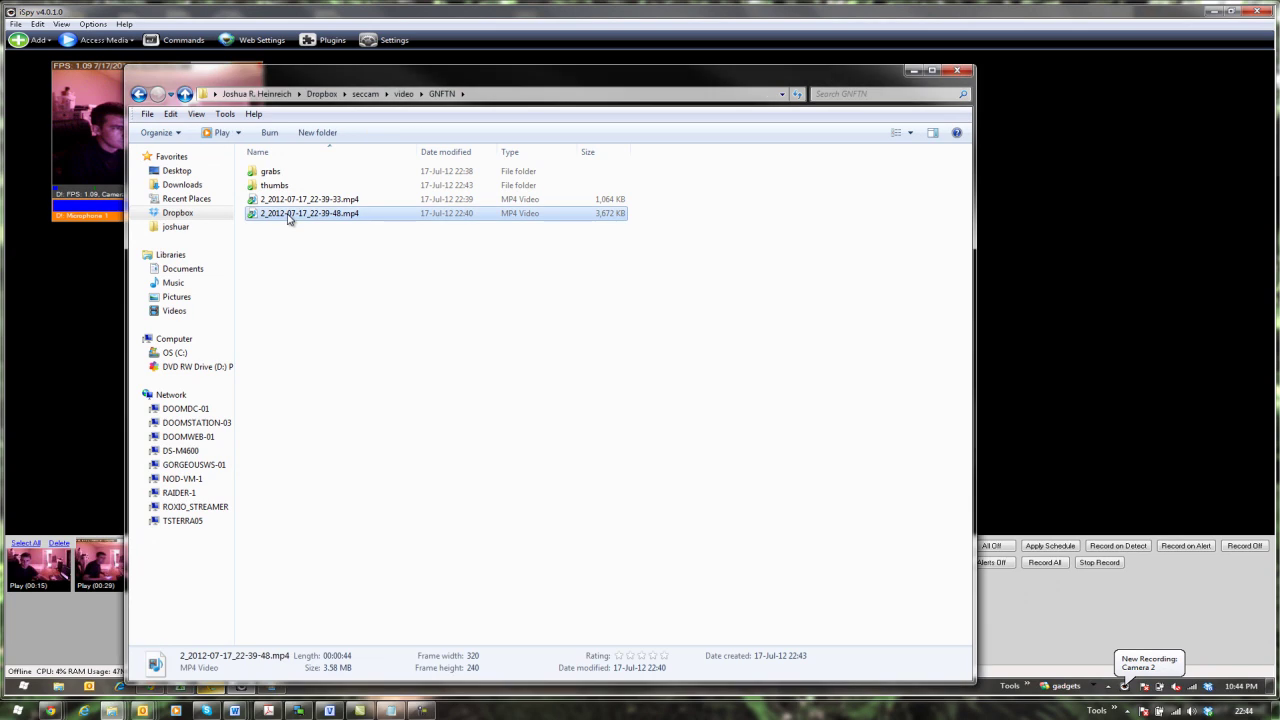
Step: Play the recording 2_2012-07-17_22-39-48.mp4, pause and close it, and minimize the folder window to return to iSpy
double_click(288, 216)
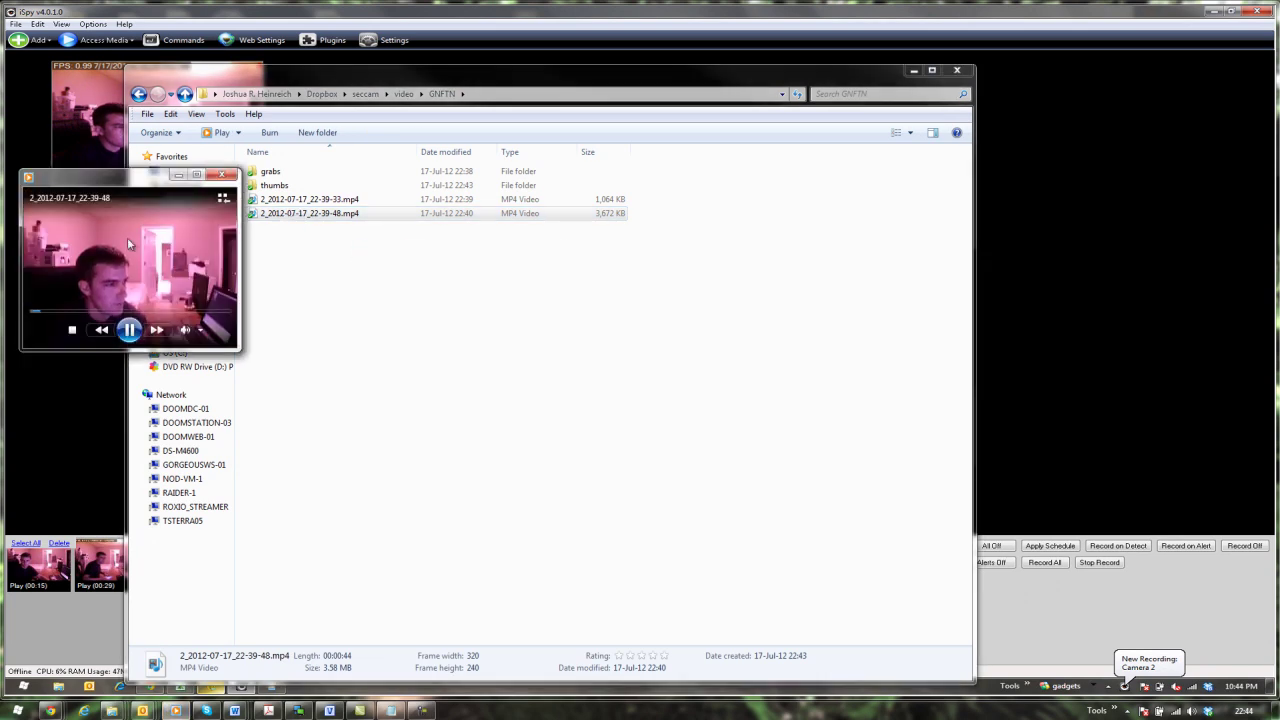
left_click(129, 329)
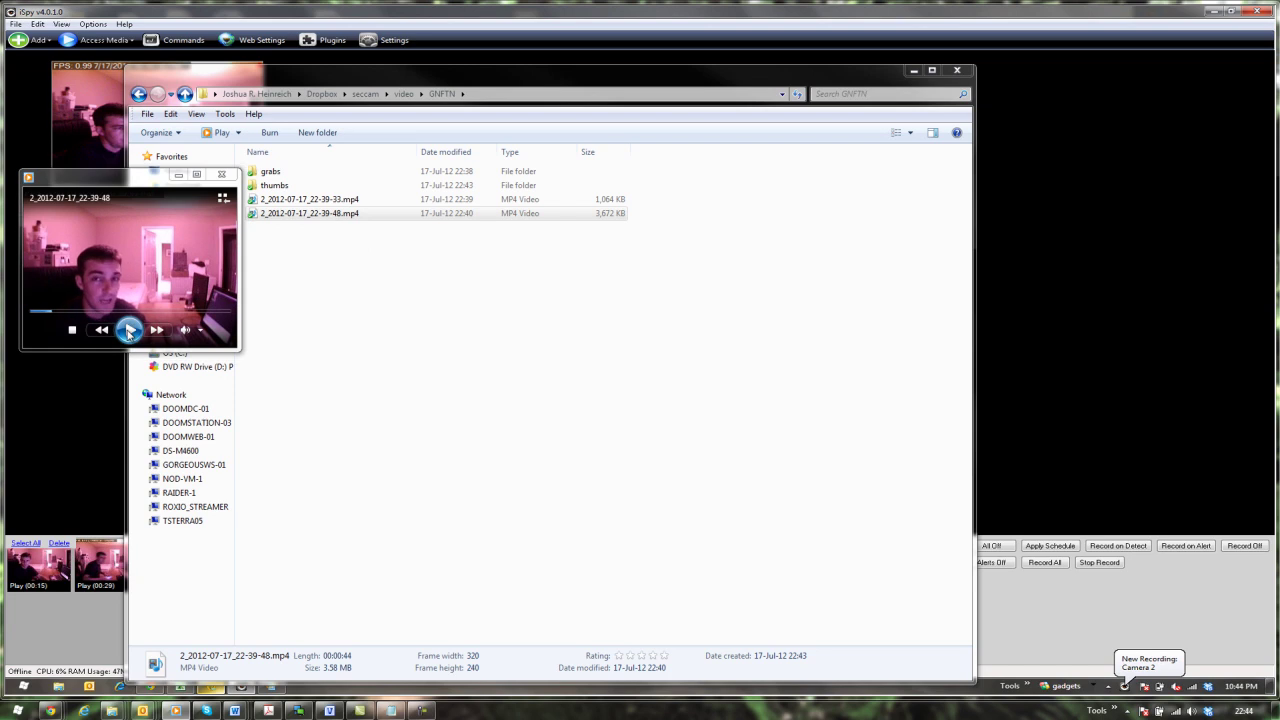
left_click(221, 175)
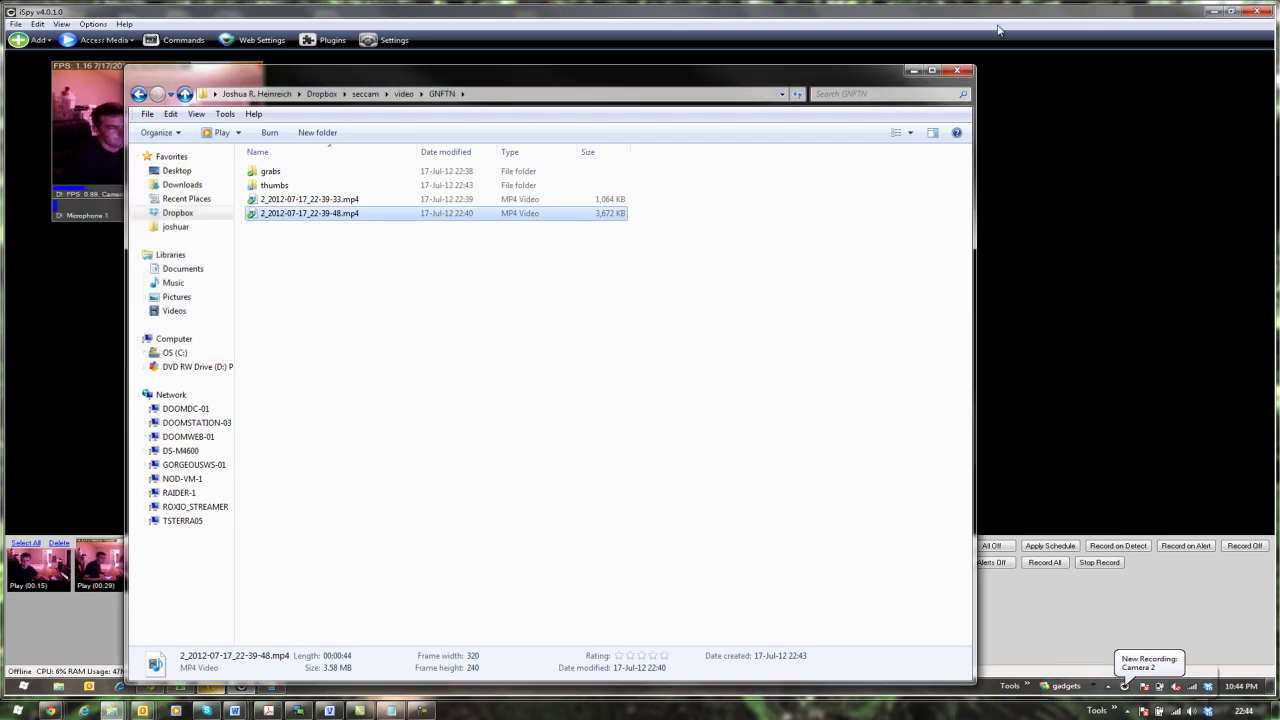
left_click(913, 71)
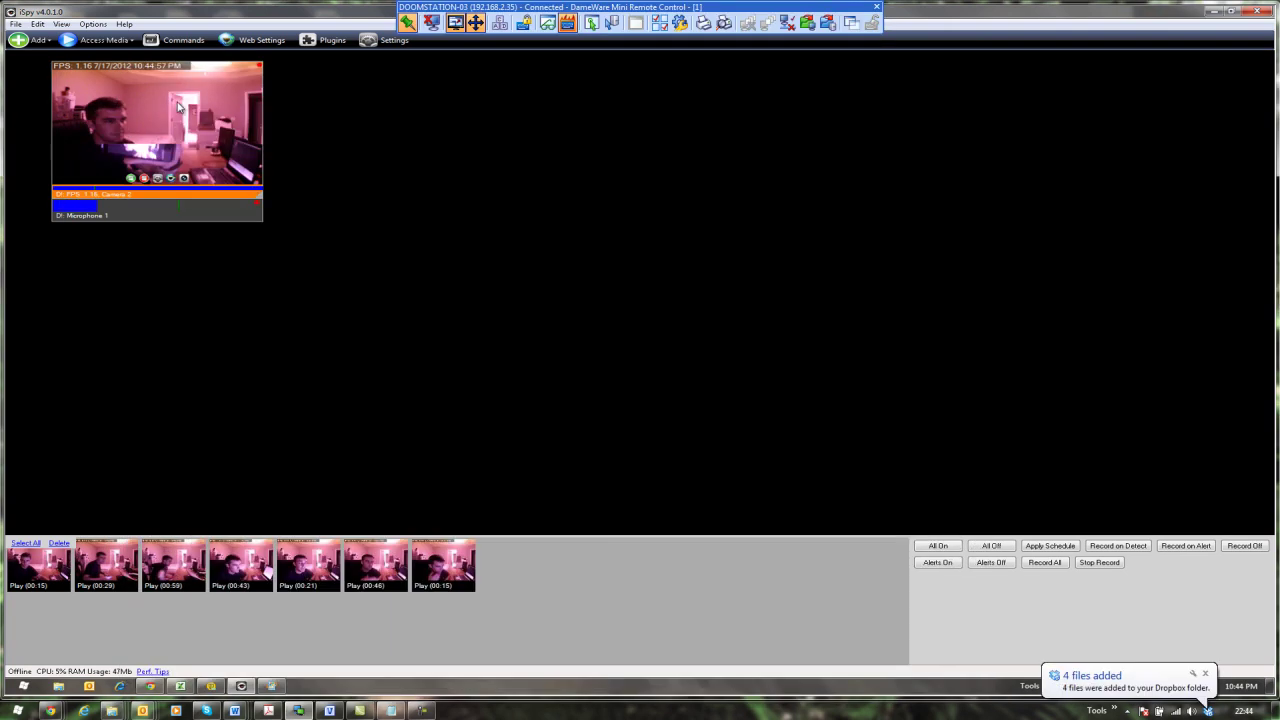